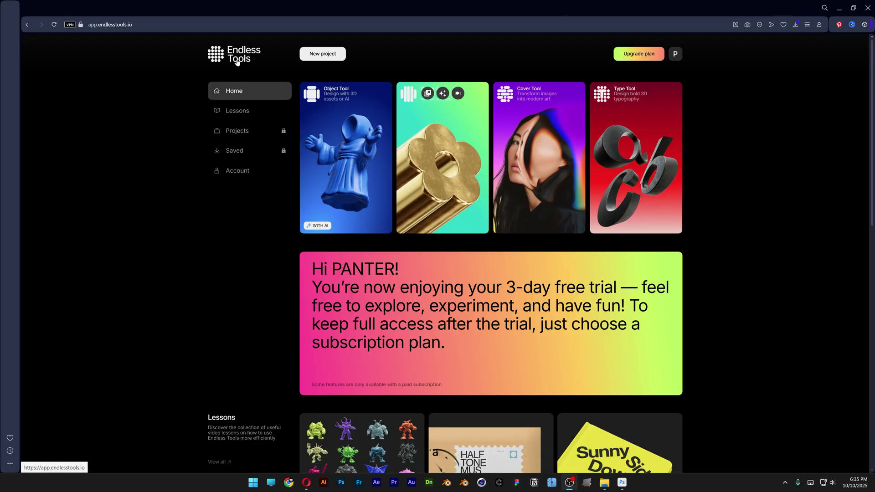
Start a new project with the Cover Tool
key(ctrl+l)
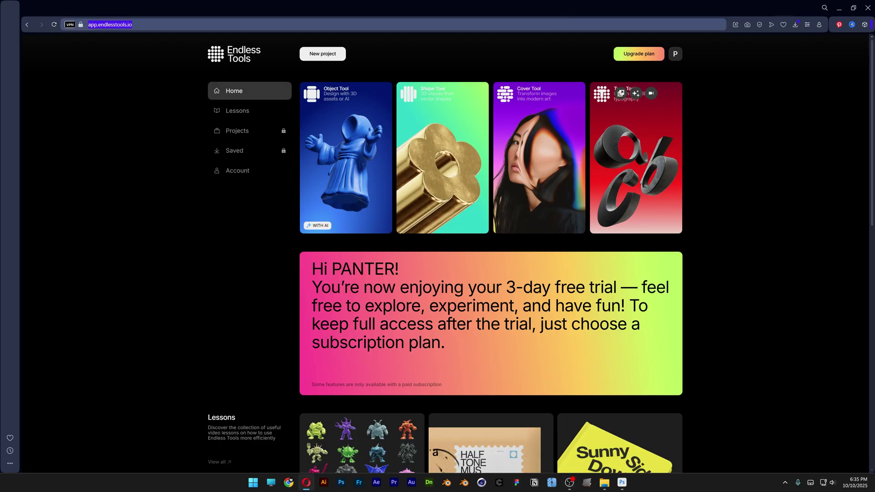
click(135, 41)
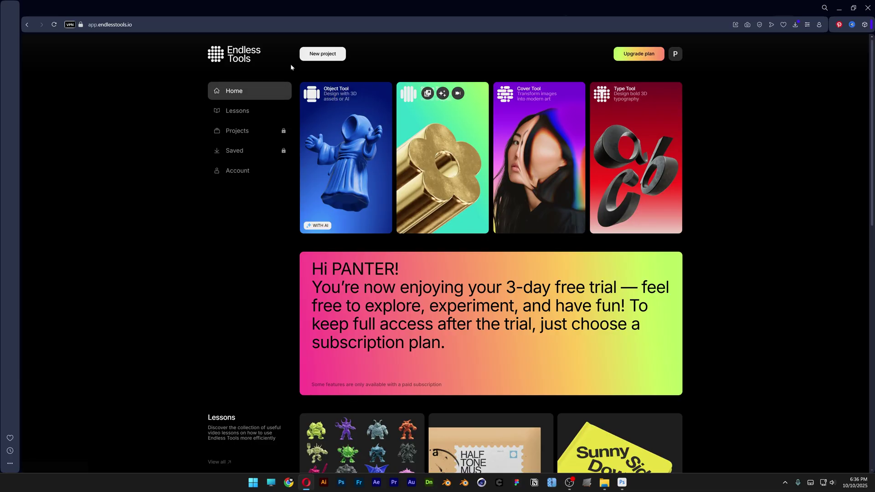
click(342, 58)
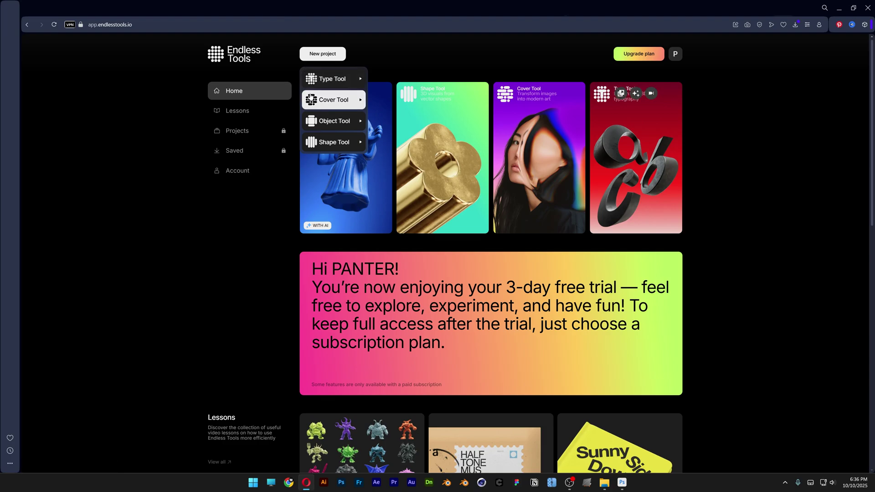
click(359, 104)
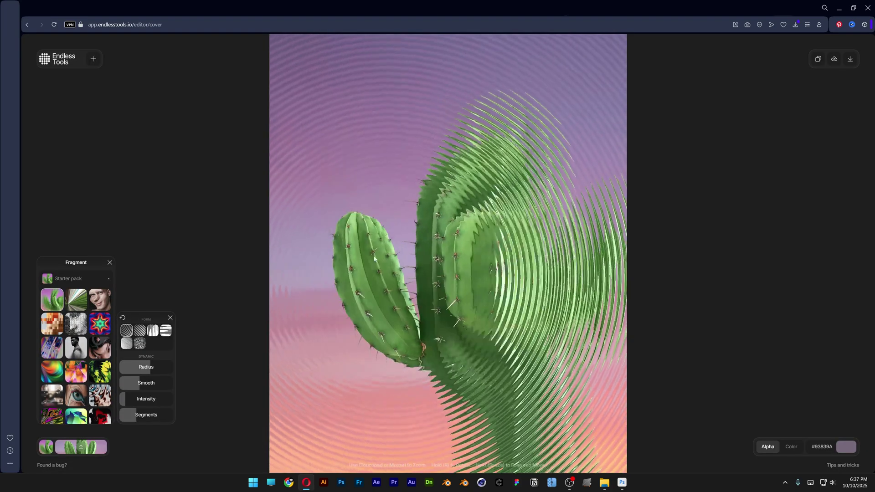
Upload the portrait of the red-haired woman on a teal background from the 00. BEST folder as the cover's media
scroll(74, 336, down, 3)
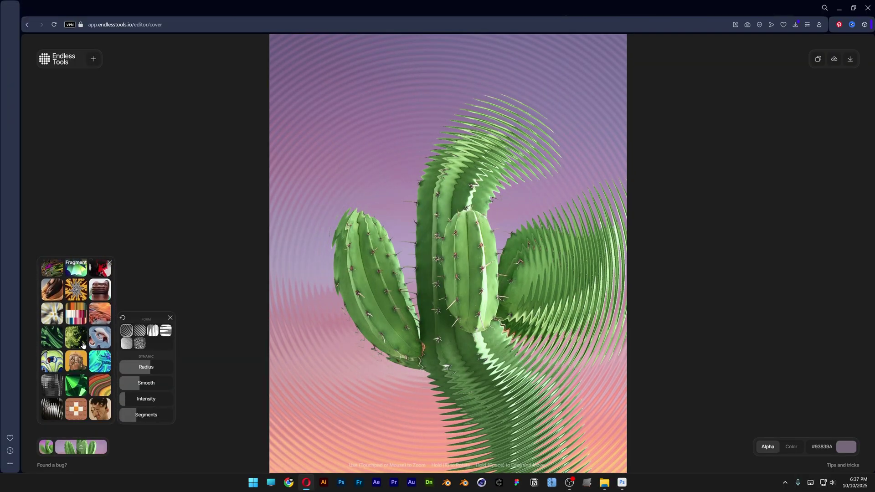
scroll(83, 345, up, 3)
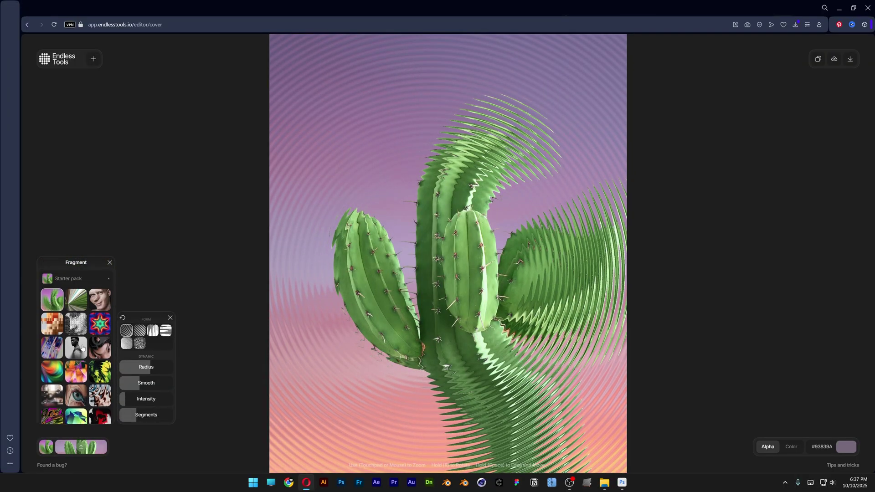
click(86, 451)
click(365, 72)
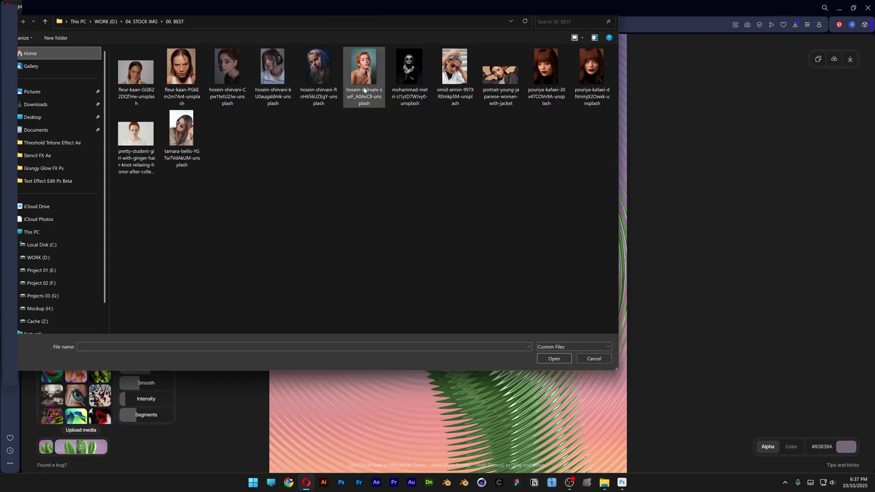
click(554, 359)
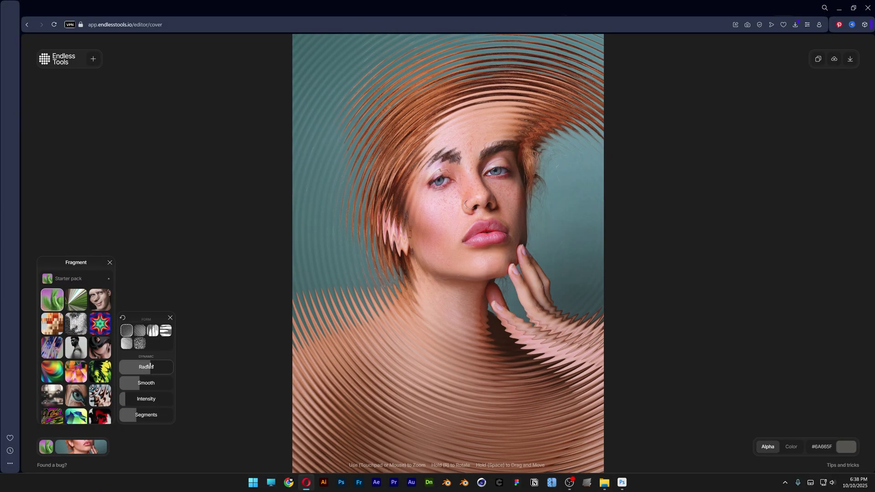
Adjust Radius and Smooth on the circular Fragment effect, and try its diagonal, vertical and horizontal stripe forms on the portrait
mouse_move(147, 368)
mouse_down()
mouse_move(133, 367)
mouse_move(153, 364)
mouse_up()
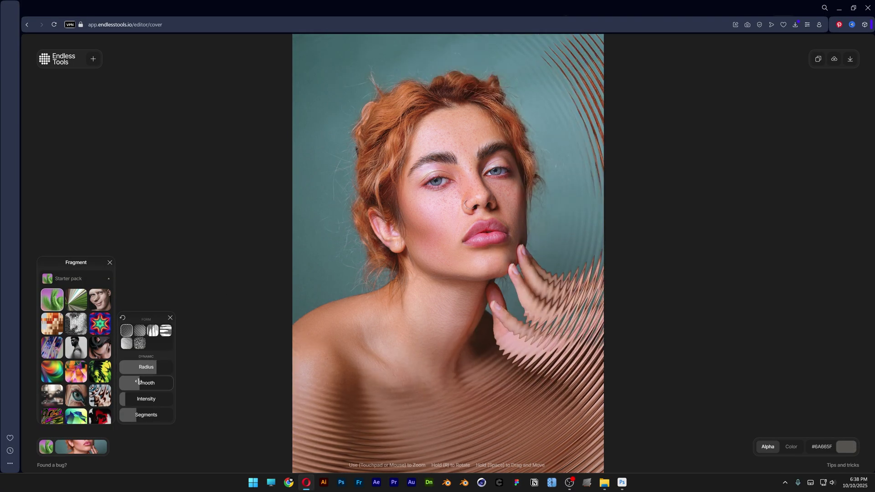
drag(146, 382, 140, 382)
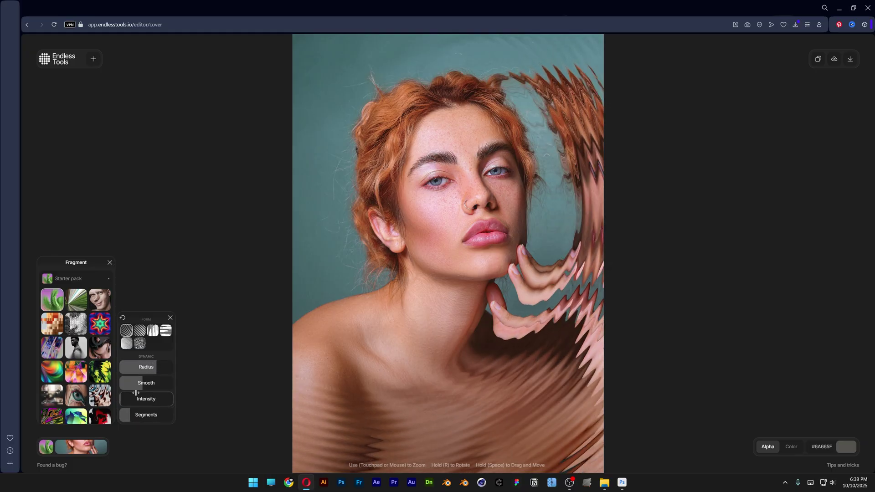
click(140, 330)
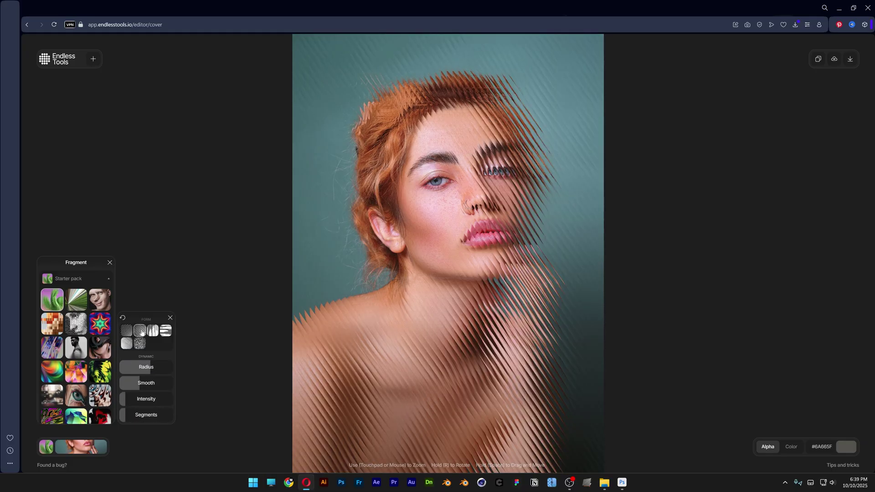
click(154, 331)
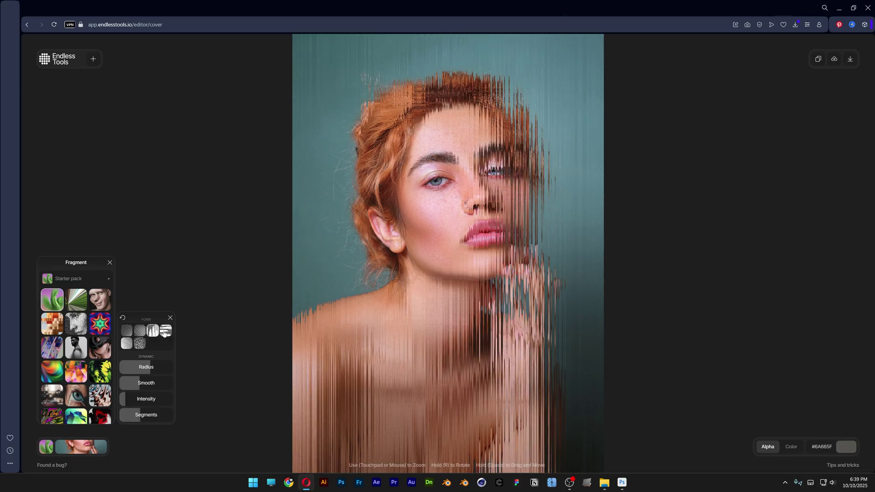
click(165, 331)
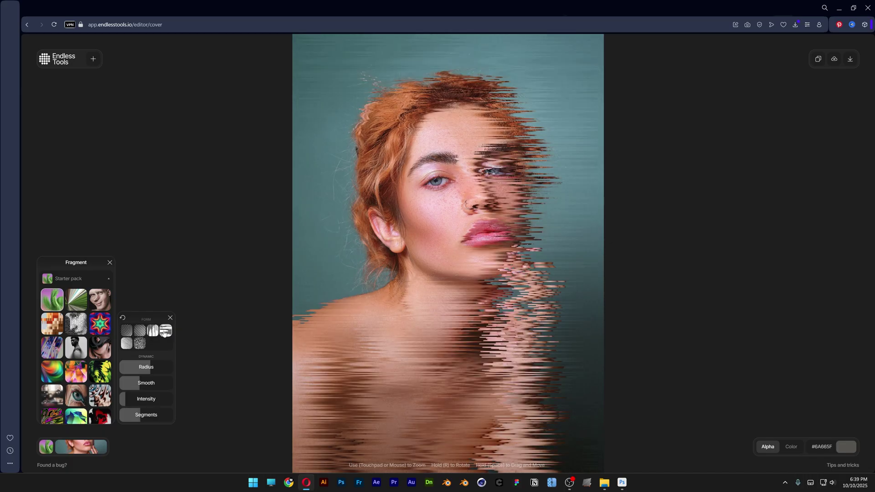
Try Fragment's soft grain form with different Radius settings, and its coarser noise form
click(127, 345)
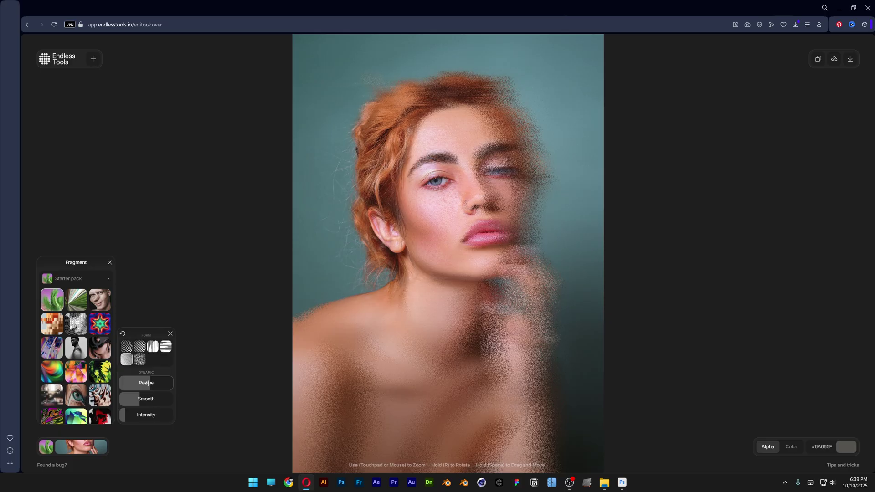
drag(148, 383, 143, 414)
drag(146, 383, 148, 383)
click(139, 359)
Apply the Stretch effect to the portrait and try its diagonal-stripe and radial forms
click(72, 306)
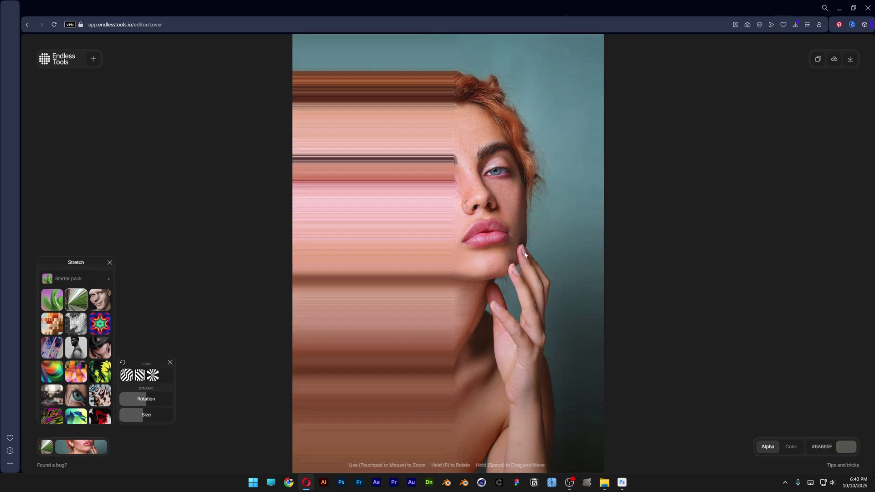
click(139, 376)
click(153, 360)
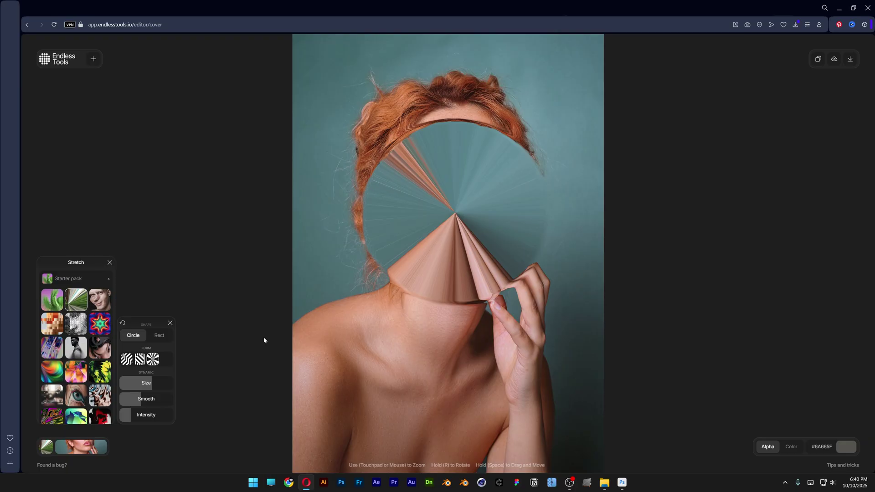
Try the Mirror Mirror effect's first, swirl and bulge forms on the face, varying the distortion's Radius and position
click(126, 362)
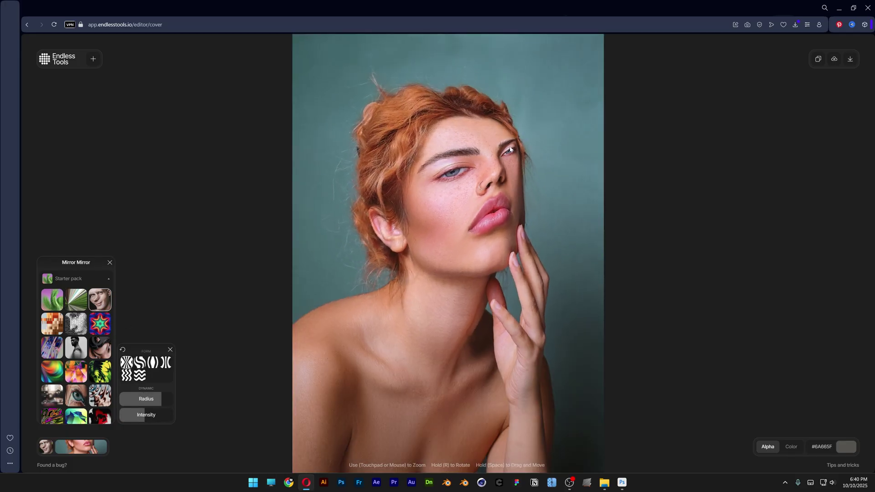
drag(153, 398, 130, 412)
click(139, 363)
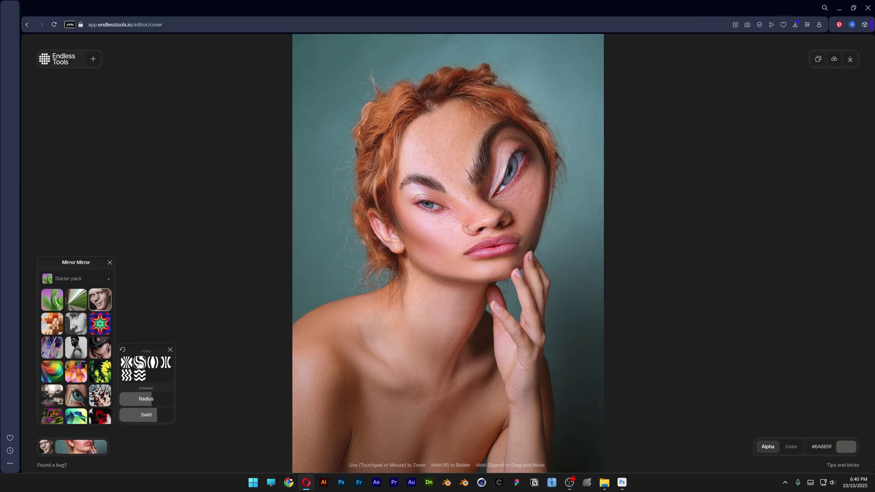
click(153, 365)
drag(374, 166, 444, 87)
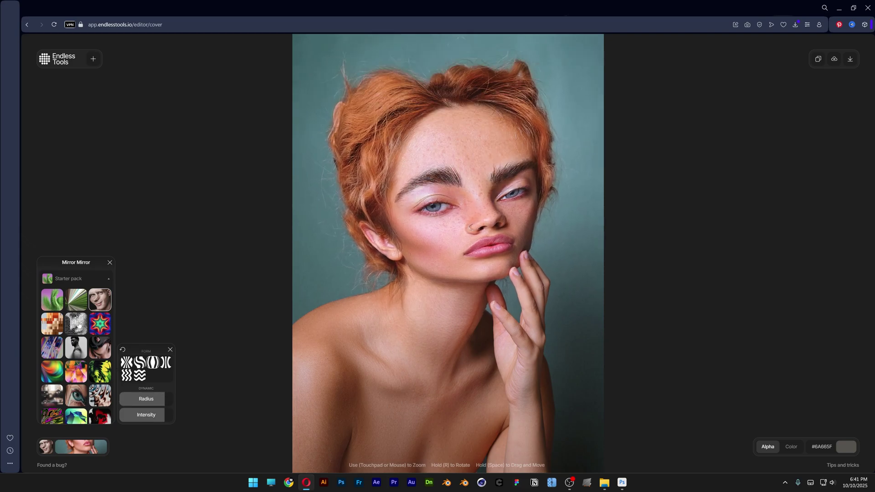
Apply the Halftone effect to the portrait and raise its Size, Radius and Smoothness to the maximum
click(77, 325)
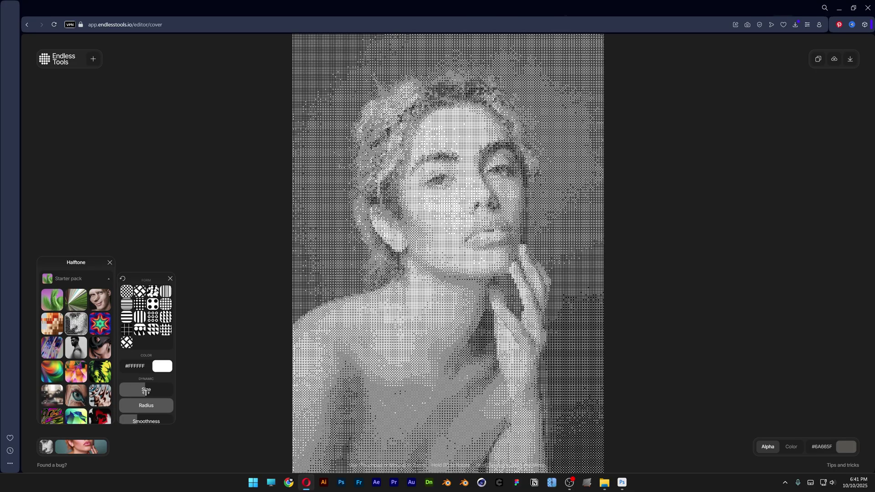
scroll(145, 392, down, 1)
drag(143, 366, 186, 411)
scroll(137, 364, up, 1)
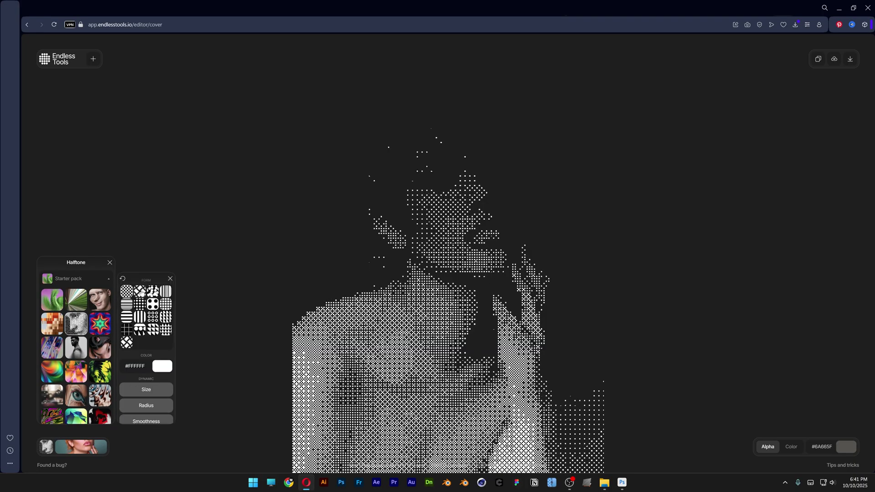
Try the diamond, organic blob and horizontal line patterns for the halftone
click(140, 294)
click(153, 291)
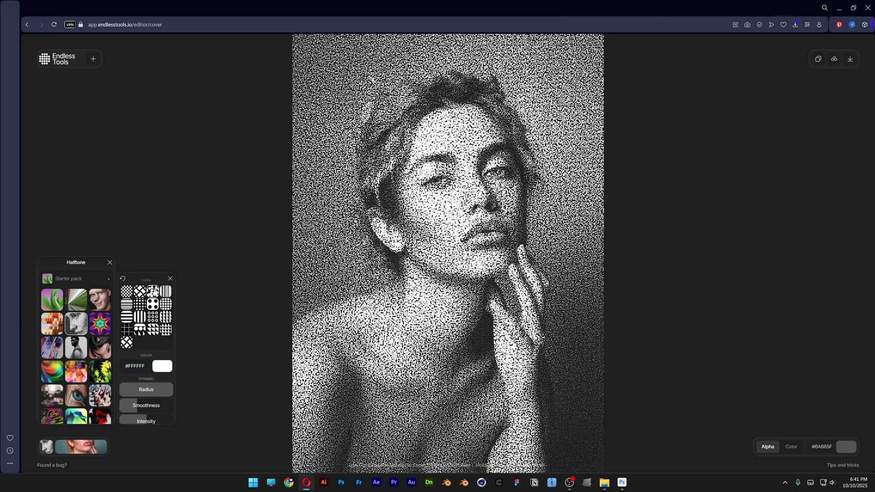
click(126, 304)
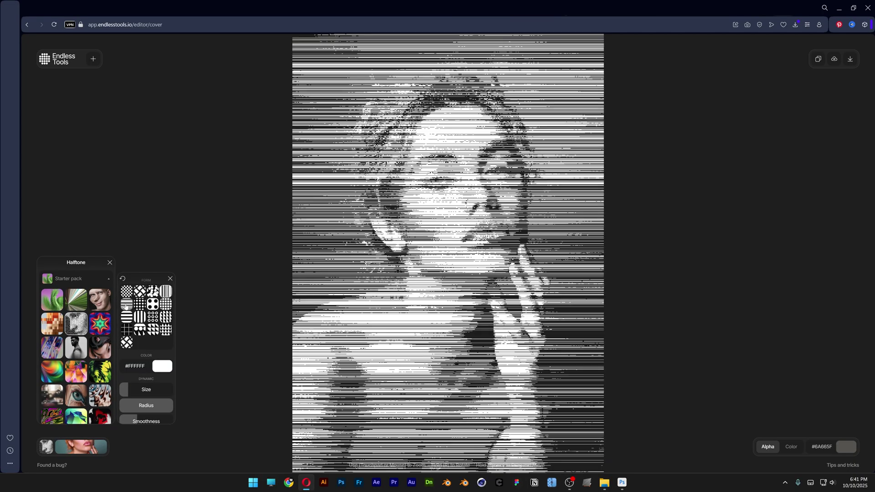
Switch the halftone to the large round dot pattern, with Size at maximum and Smoothness at minimum
click(153, 303)
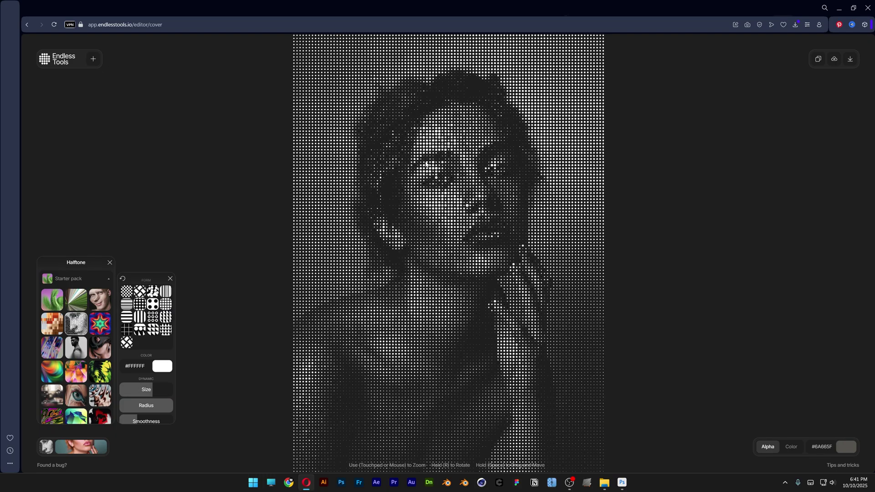
mouse_move(150, 392)
mouse_down()
mouse_move(179, 392)
mouse_move(144, 405)
mouse_up()
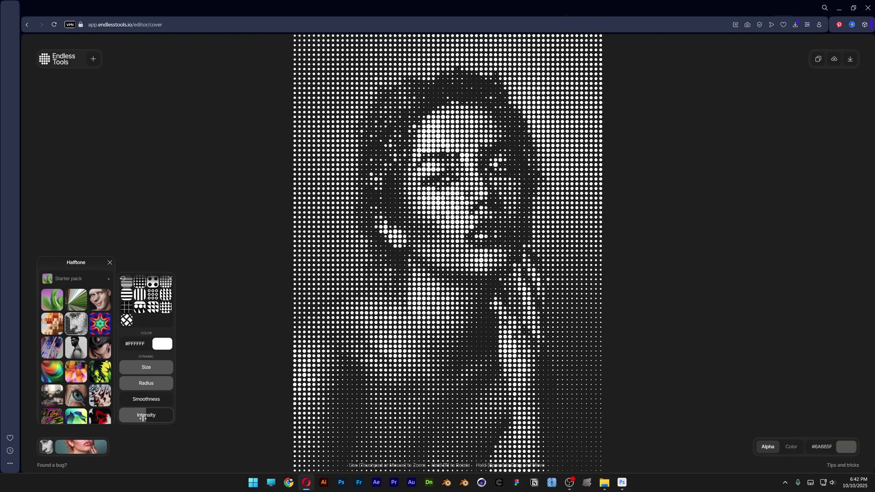
scroll(148, 384, up, 2)
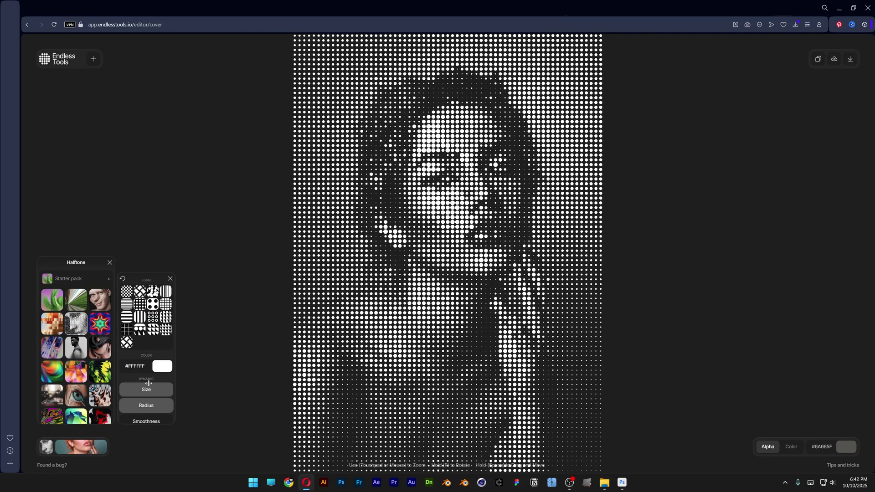
drag(155, 389, 174, 388)
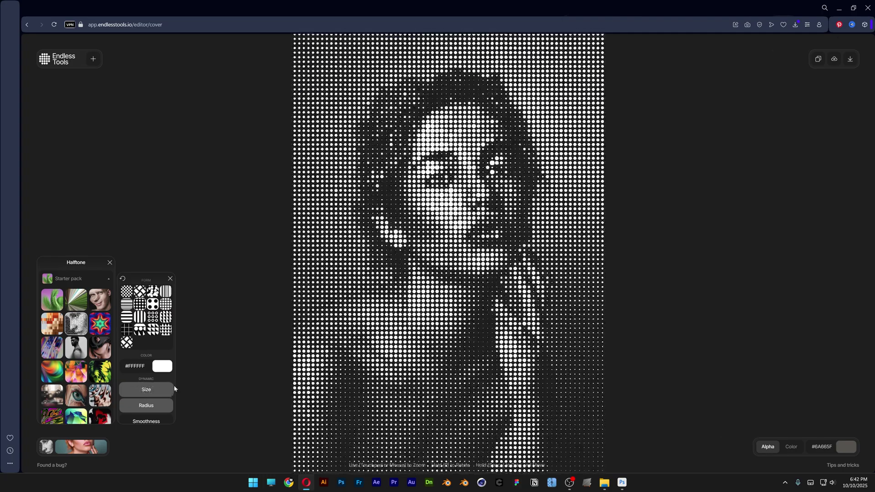
Change the halftone to the triangular pattern and raise its Size to near the maximum
click(153, 304)
click(151, 332)
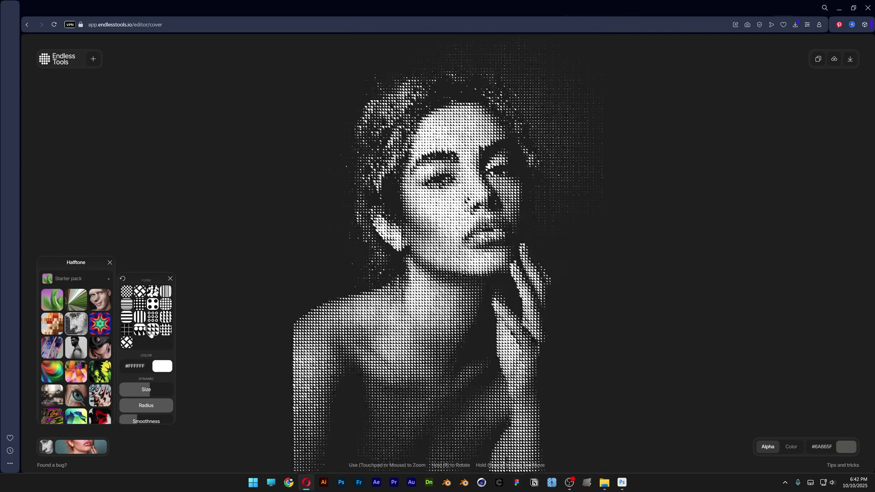
drag(150, 389, 164, 389)
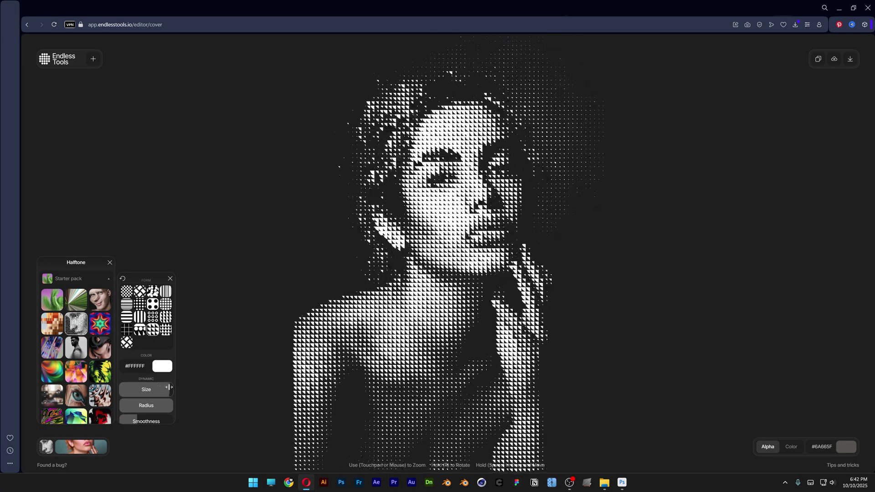
Apply the Focus effect with Inversion on, adjust its Size and lower its Power for a subtle blur
click(75, 350)
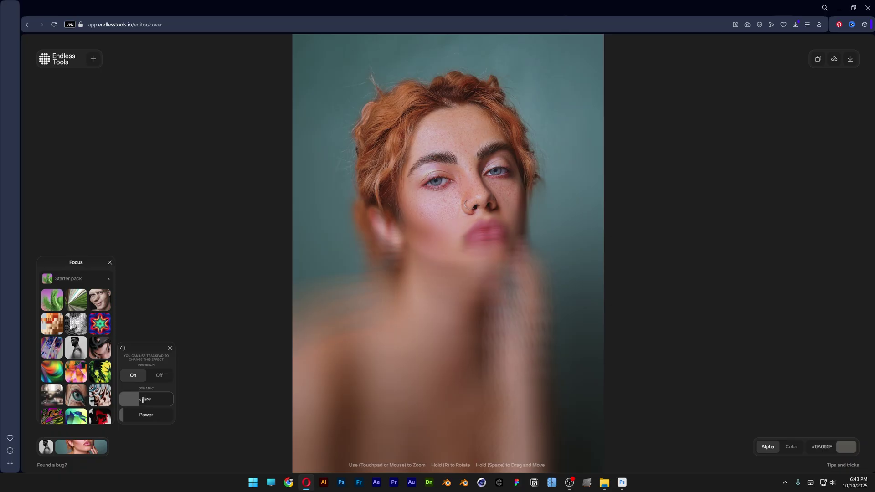
mouse_move(142, 400)
mouse_down()
mouse_move(151, 400)
mouse_move(142, 399)
mouse_up()
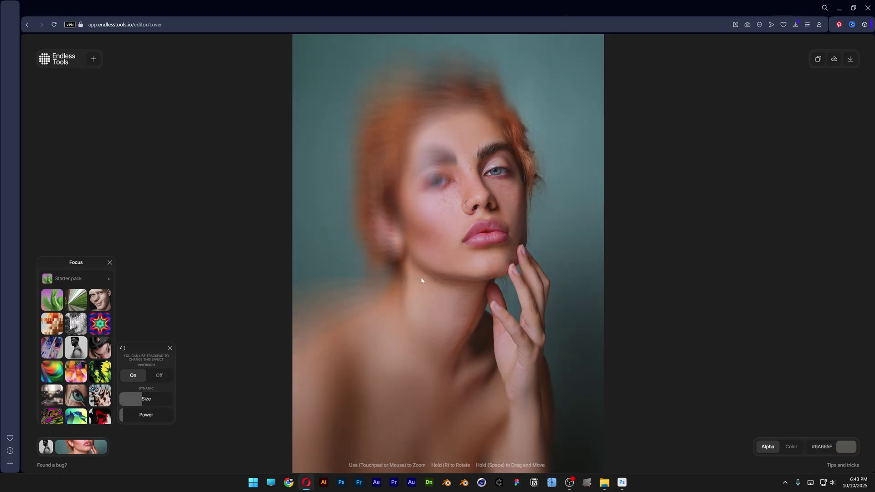
click(130, 414)
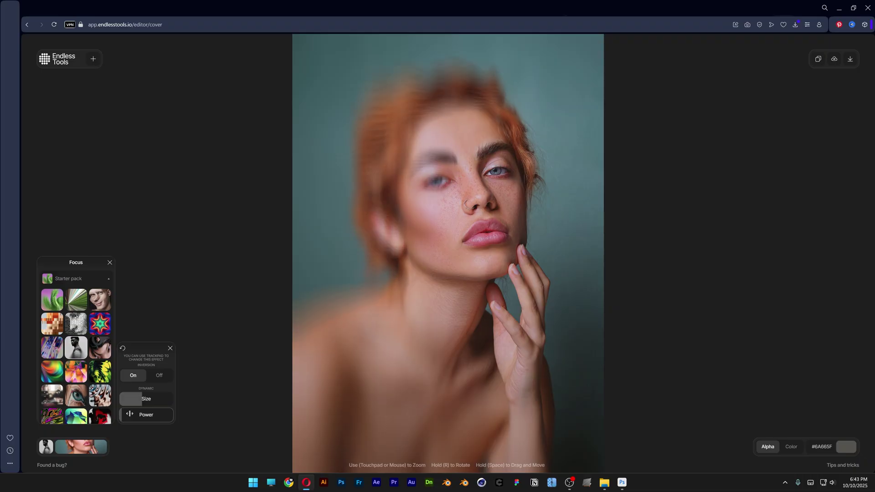
drag(130, 414, 131, 413)
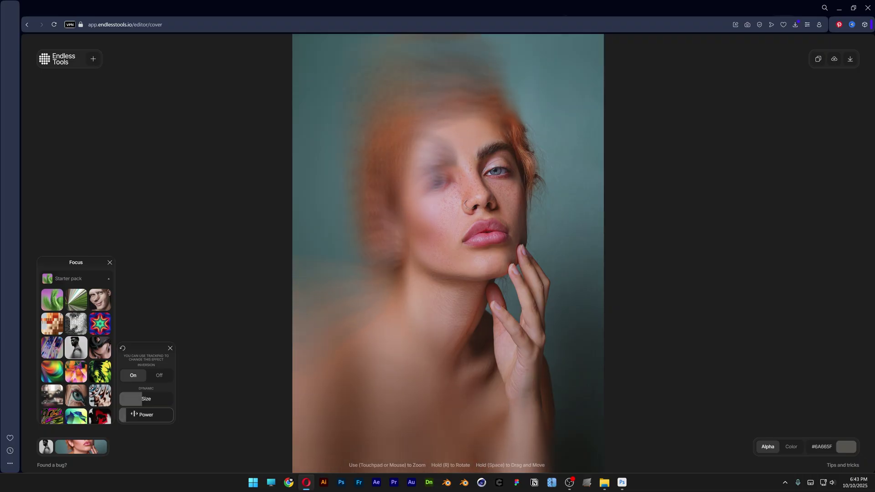
drag(131, 414, 129, 414)
Try the Surface effect with Background set to In, Vertical at minimum, a lower Width and an adjusted Aberration
scroll(71, 359, down, 3)
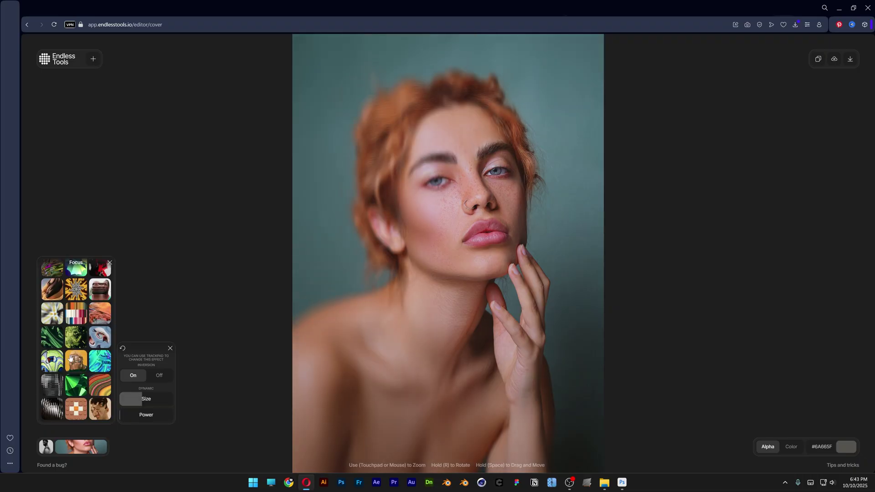
scroll(91, 337, up, 1)
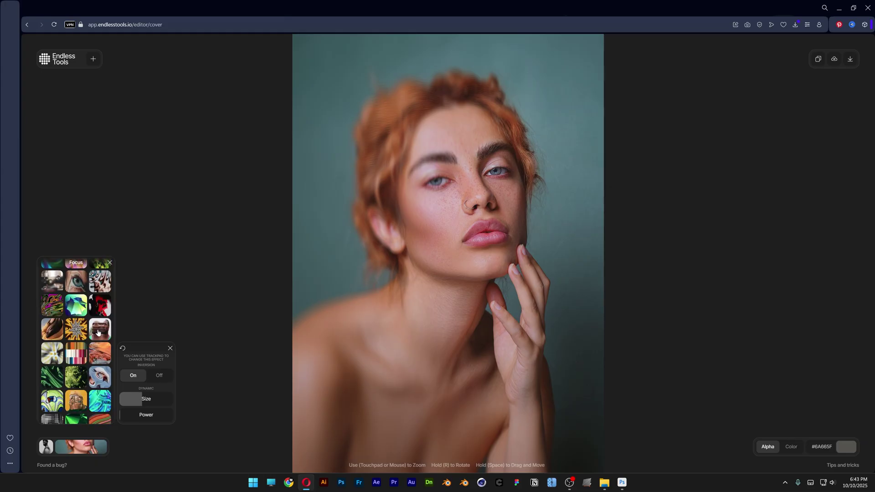
click(98, 332)
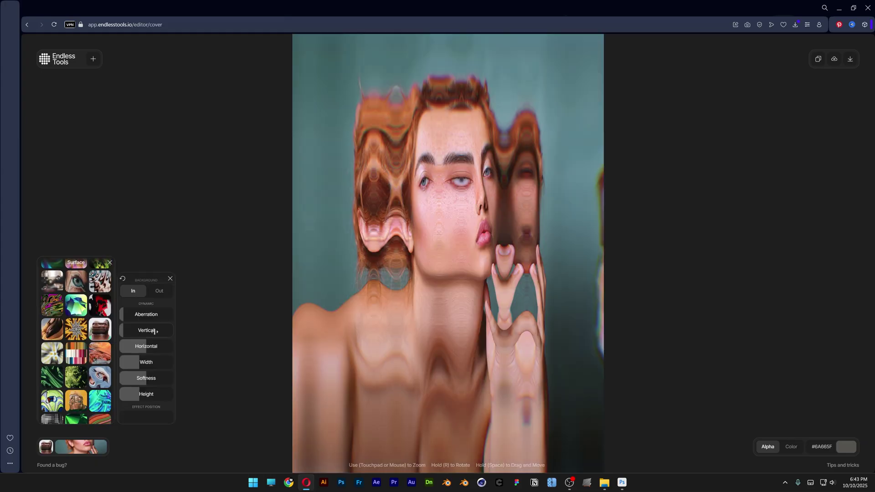
drag(123, 314, 124, 329)
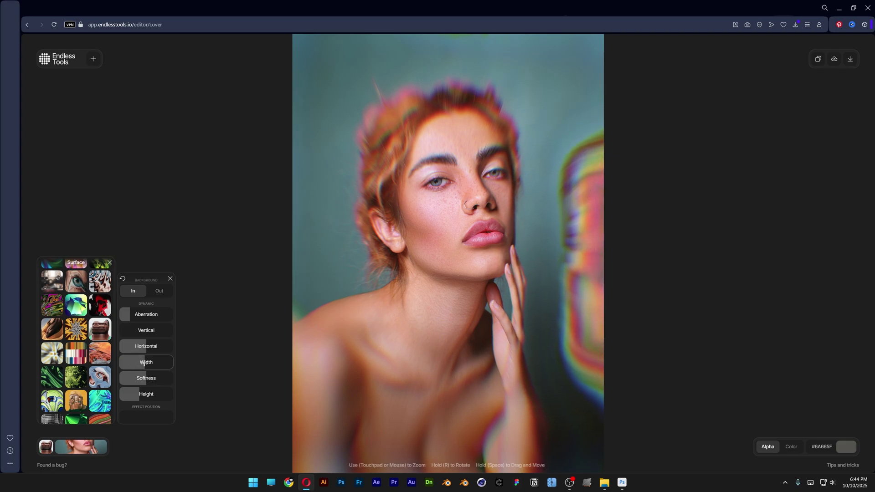
drag(144, 362, 150, 362)
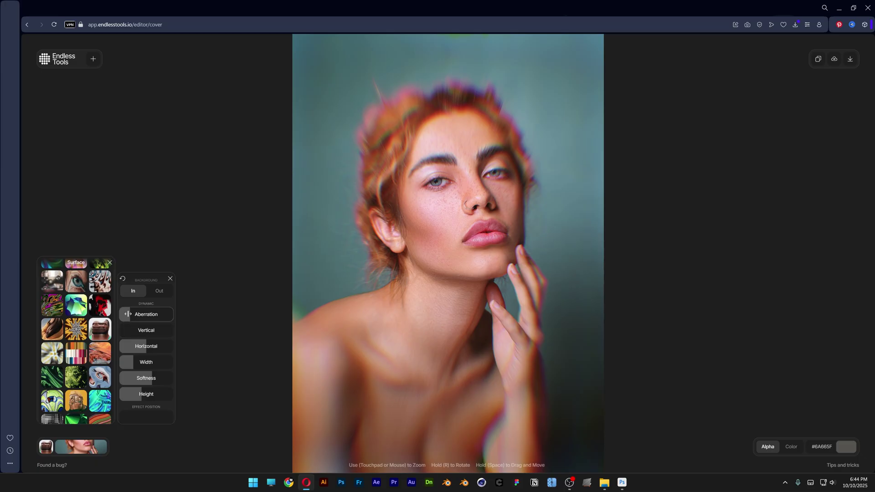
drag(128, 314, 174, 318)
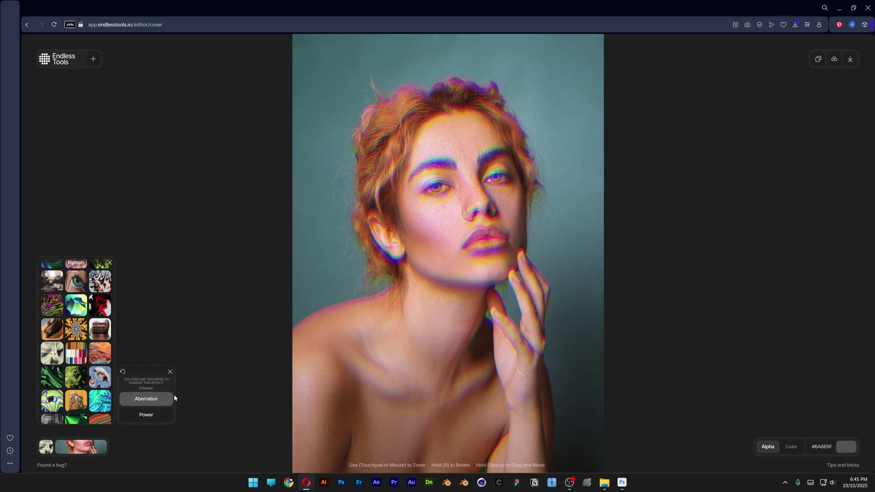
Try the Nymph effect with Aberration at maximum and raise its Power to about a fifth
drag(131, 416, 141, 418)
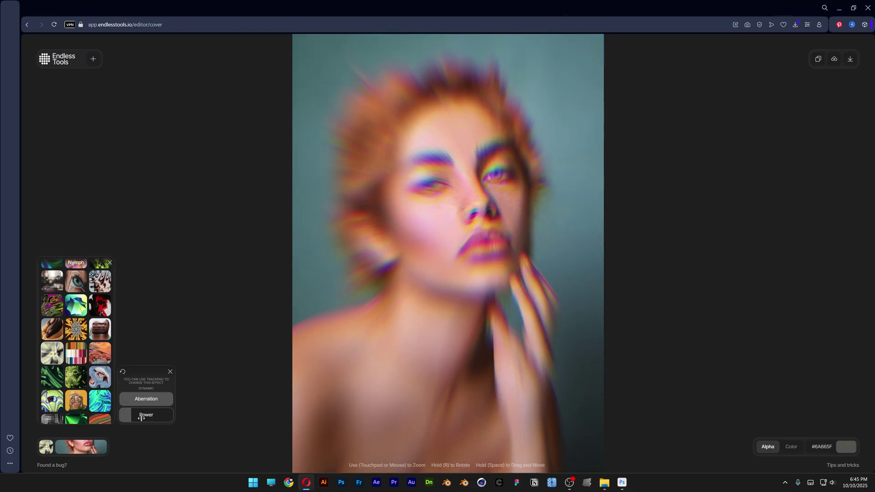
Apply the Observer effect with the Rect shape, raise its Shift, Radius and Softness, and lower its Segments to just over half
scroll(83, 391, down, 2)
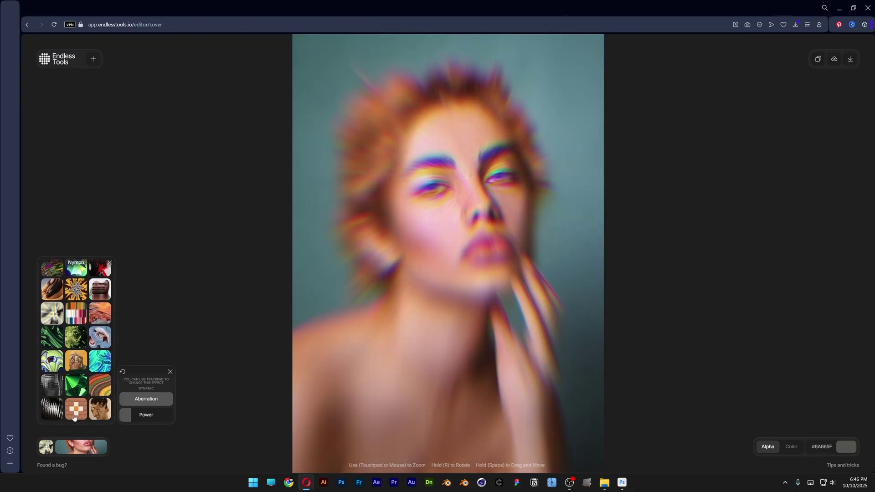
click(52, 390)
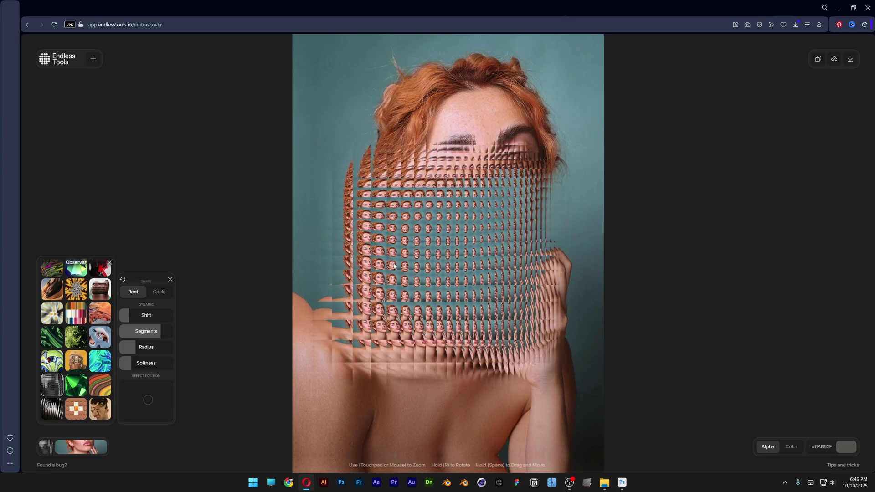
drag(130, 315, 166, 357)
click(146, 347)
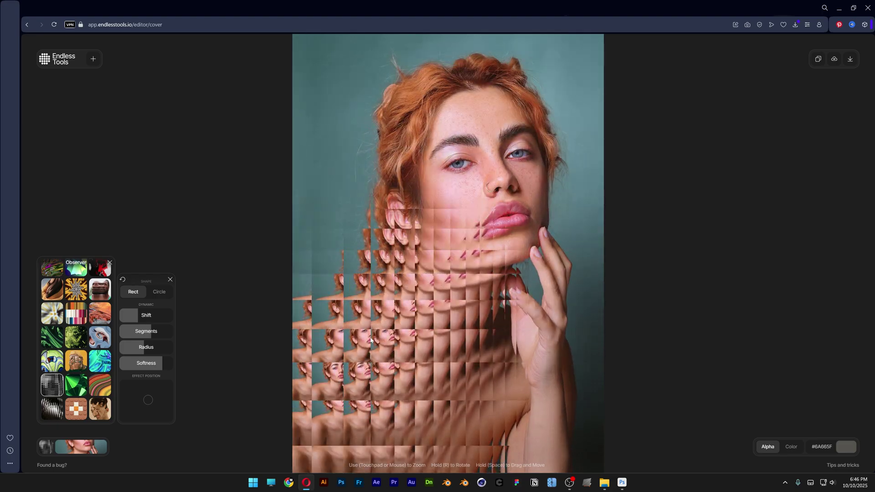
Try the Shredder effect and adjust its Count, Shift and Move settings
click(51, 412)
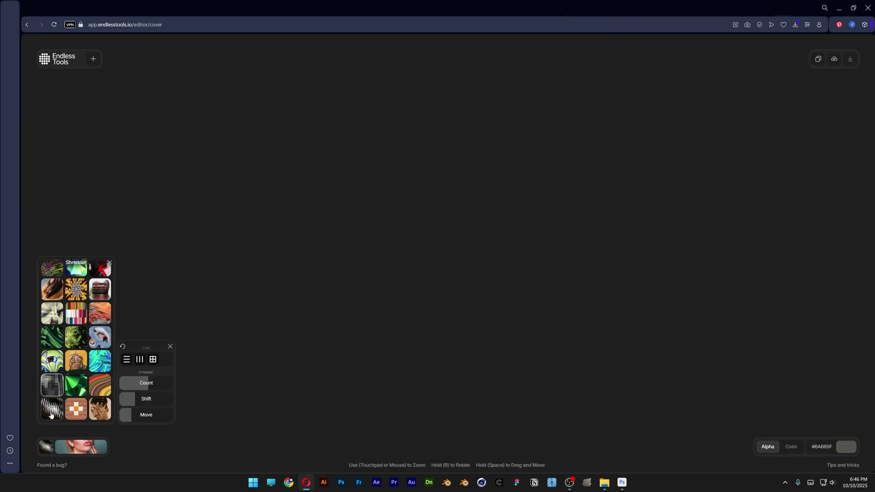
drag(145, 383, 185, 418)
Switch back to the Observer effect and open the export options for the portrait
click(52, 387)
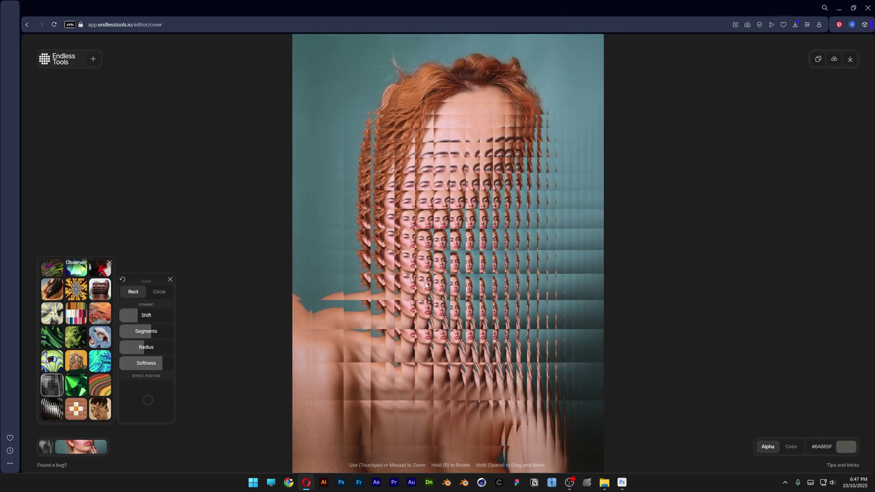
click(848, 60)
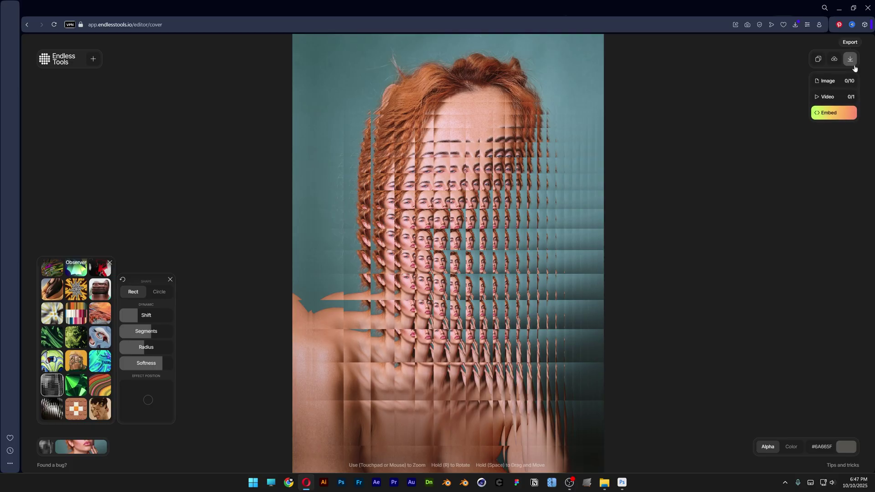